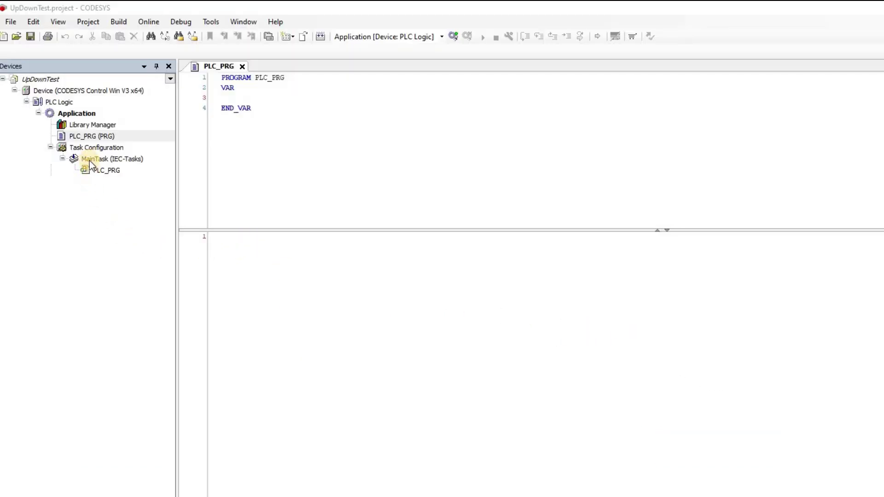
# - Update the UpDownTest Device to CODESYS Control Win V3 x64, version 3.5.19.20
pyautogui.click(59, 94)
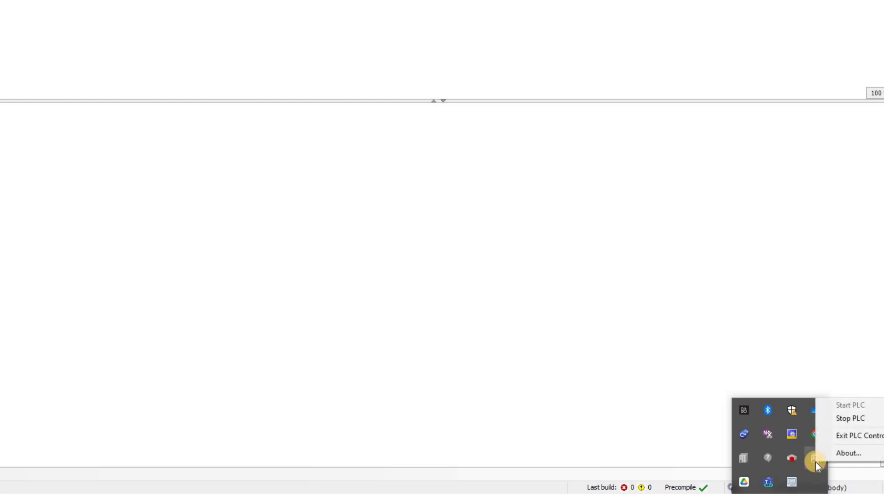
pyautogui.click(833, 455)
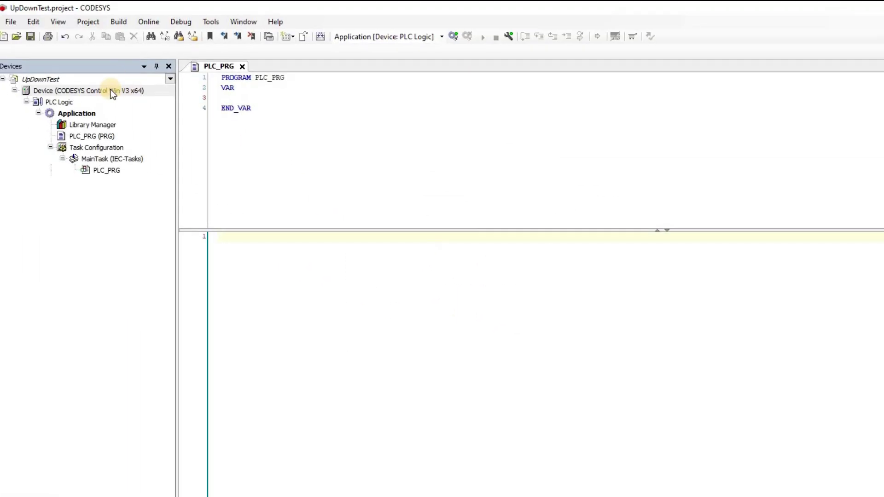
pyautogui.doubleClick(111, 91)
pyautogui.rightClick(83, 91)
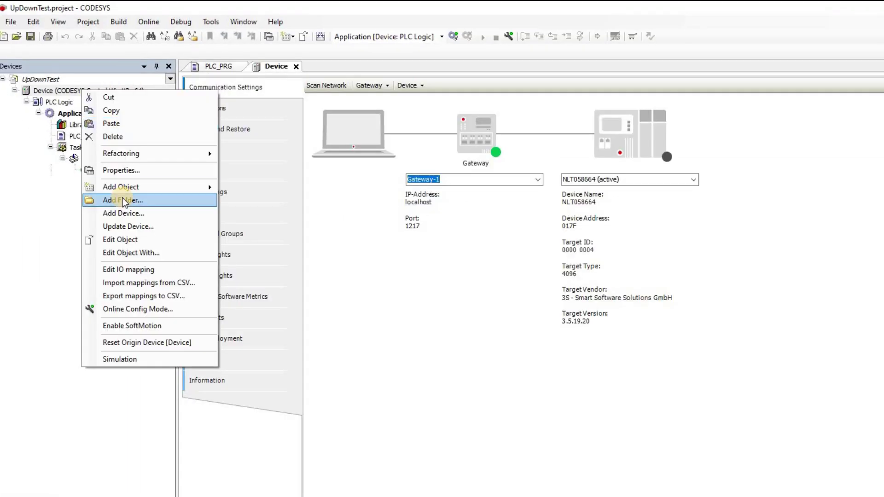
pyautogui.click(148, 226)
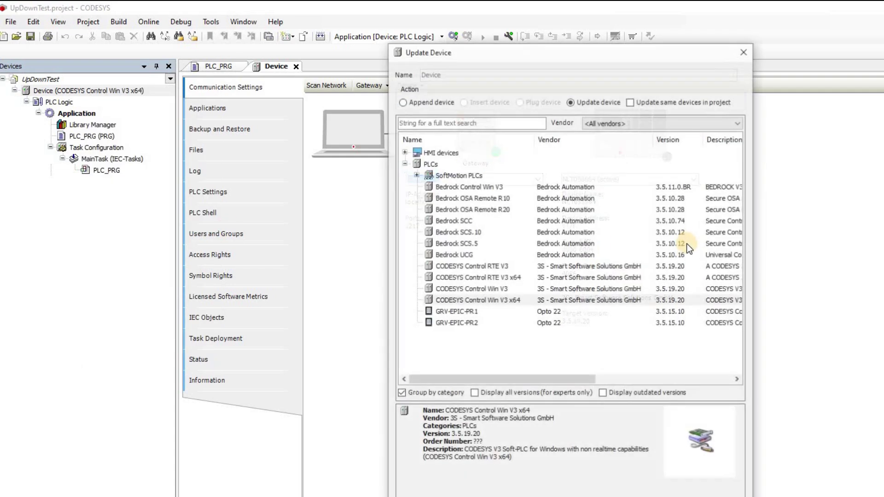
pyautogui.click(659, 301)
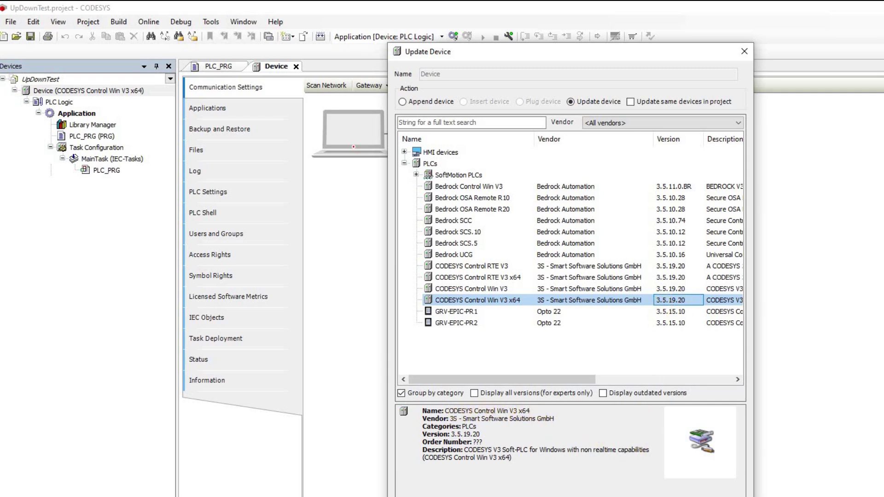
pyautogui.click(641, 478)
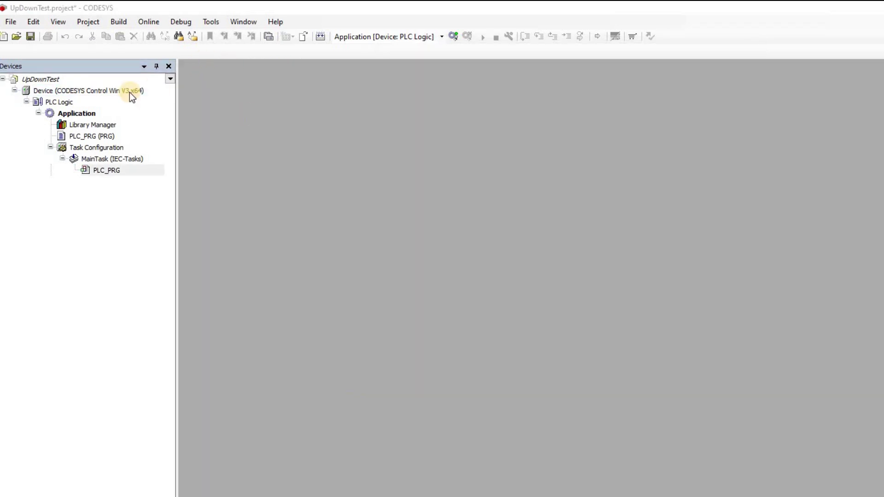
# - Scan the network, select controller NLT058664 and log on to it
pyautogui.click(129, 90)
pyautogui.doubleClick(130, 90)
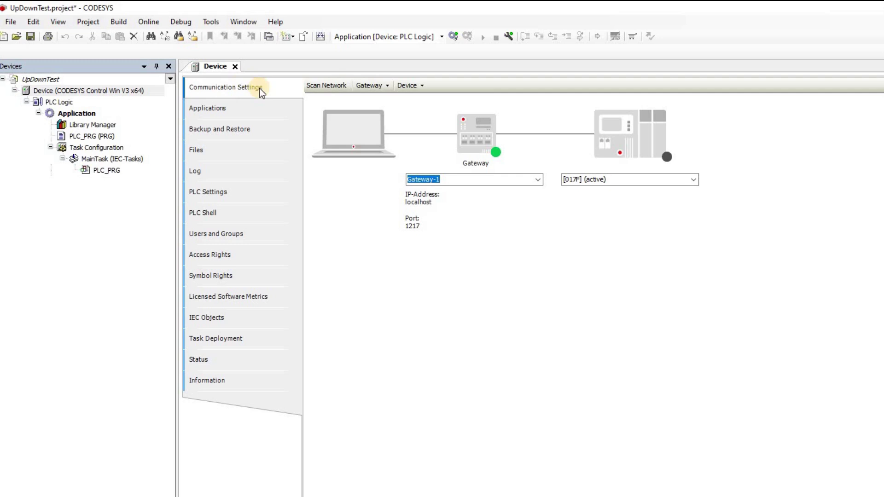
pyautogui.click(326, 85)
pyautogui.click(484, 232)
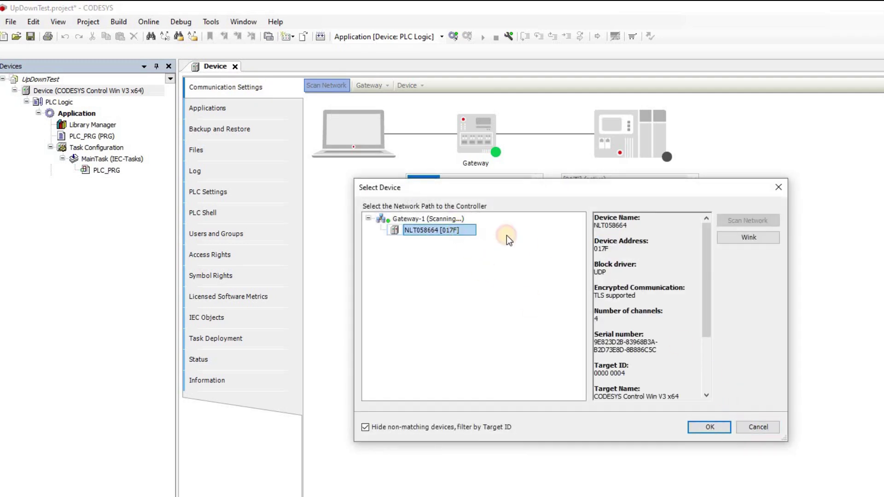
pyautogui.scroll(-3, 691, 332)
pyautogui.click(703, 424)
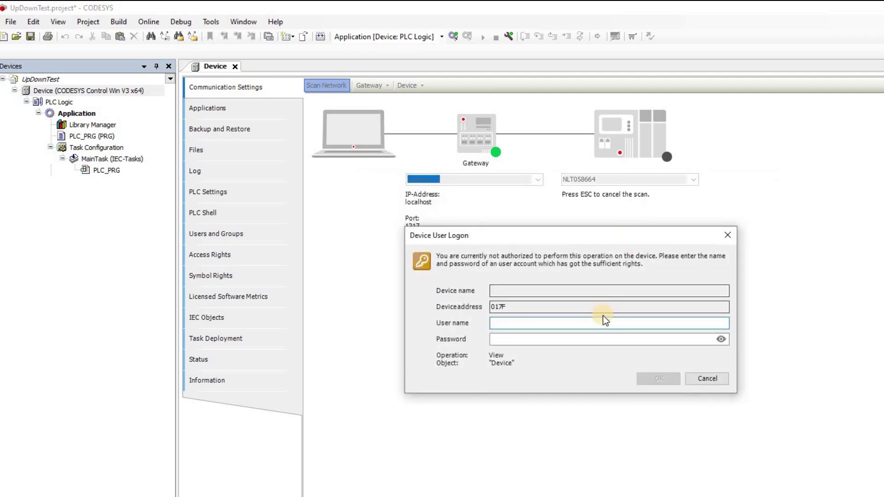
pyautogui.write('Tohid')
pyautogui.press('Tab')
pyautogui.write('*********')
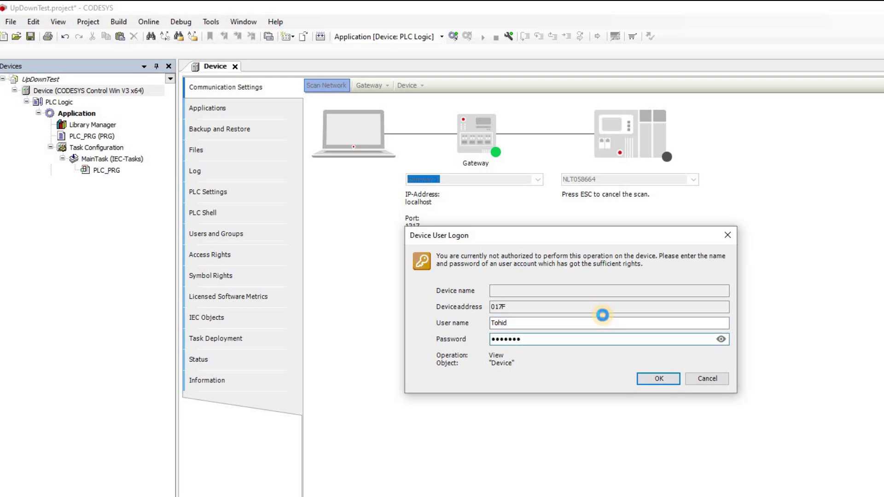
pyautogui.press('Return')
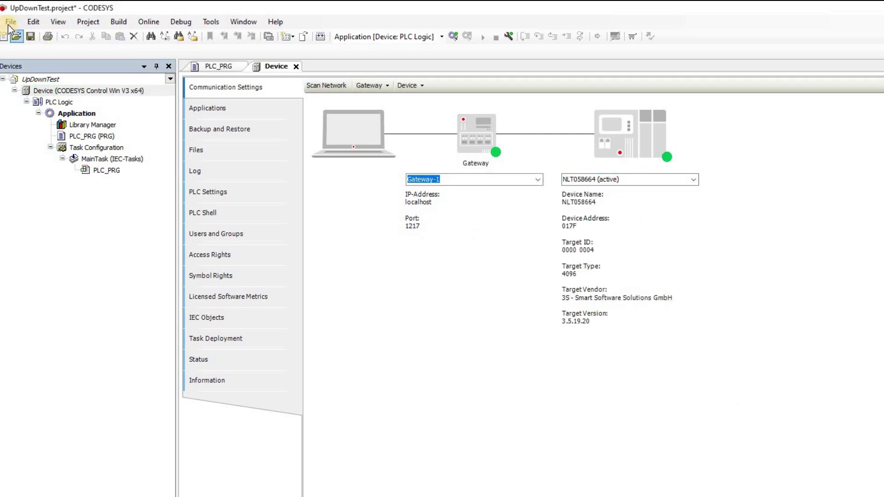
# - Attempt a Source Upload from NLT058664, which reports no source archive on the PLC
pyautogui.click(11, 21)
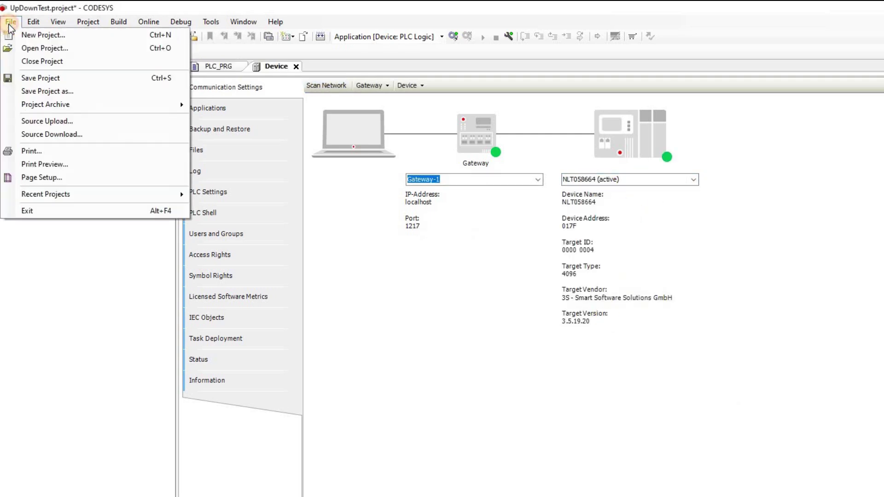
pyautogui.click(48, 121)
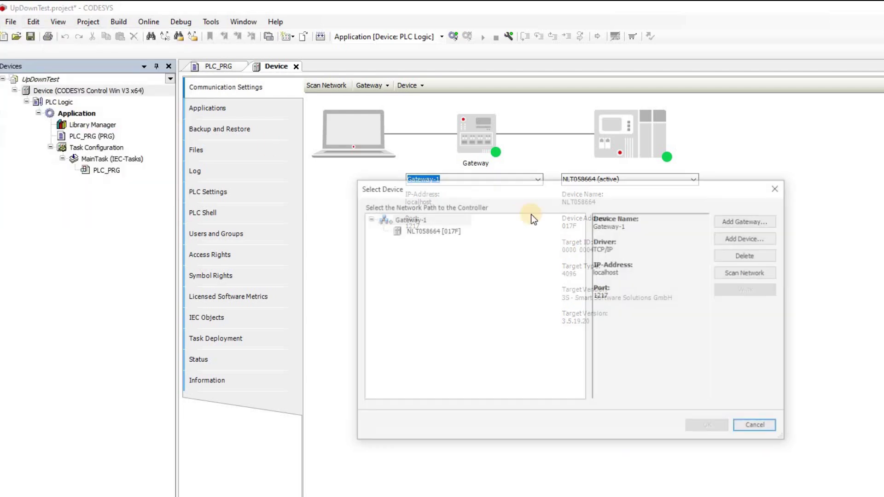
pyautogui.click(425, 232)
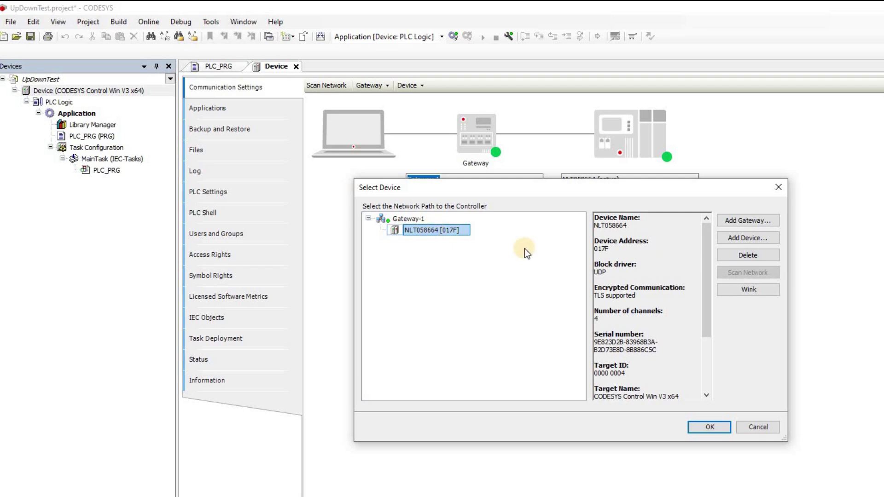
pyautogui.click(708, 429)
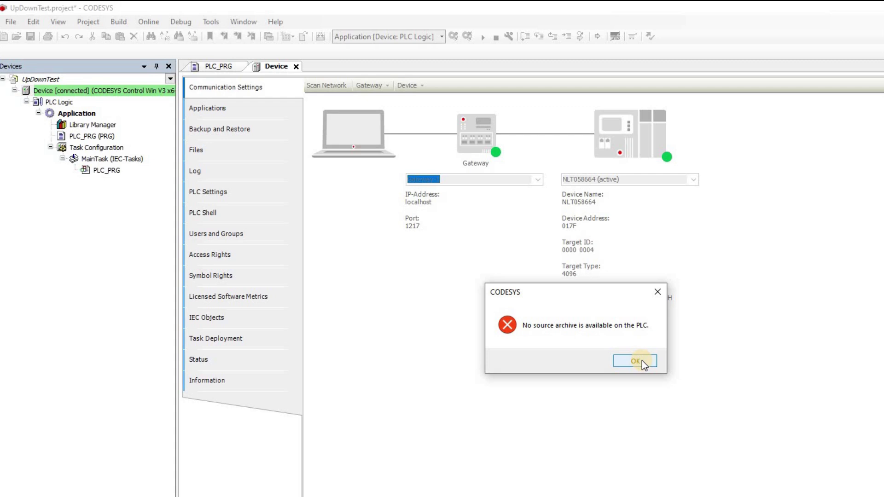
pyautogui.write('lamp')
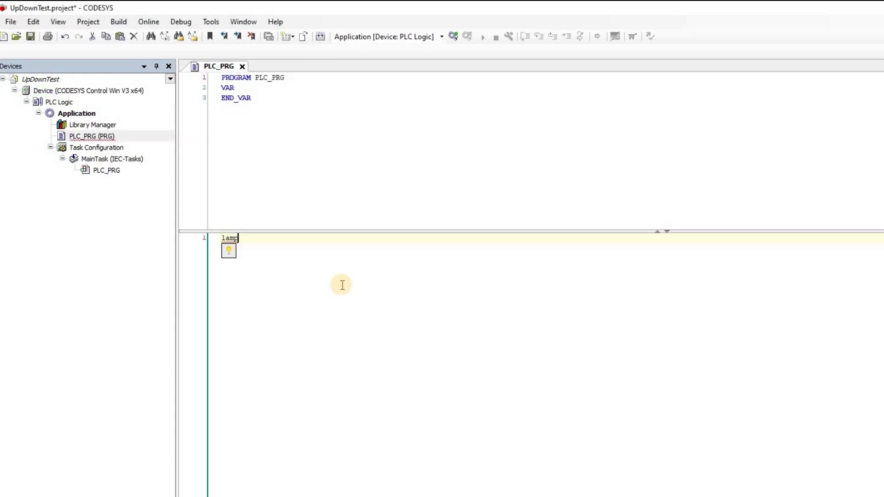
pyautogui.write(':= switch;')
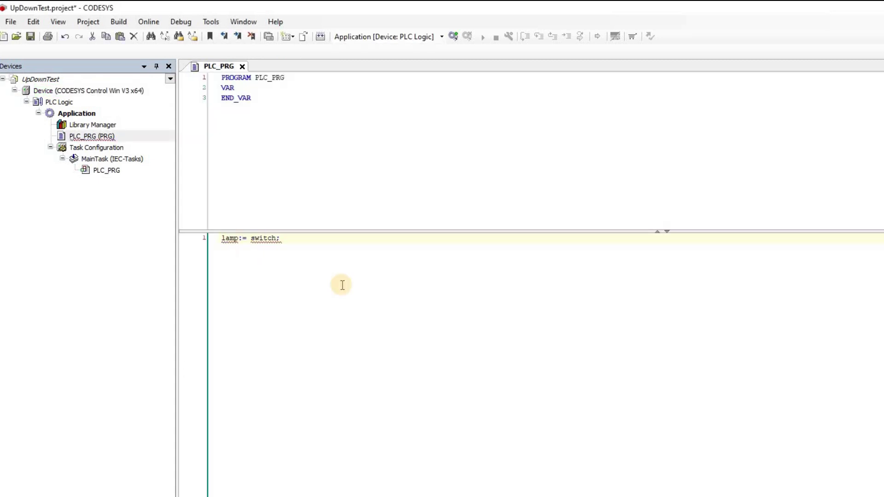
# - Add a Visualization with a dip switch and lamp, and assign the switch's variable
pyautogui.rightClick(91, 113)
pyautogui.moveTo(130, 210)
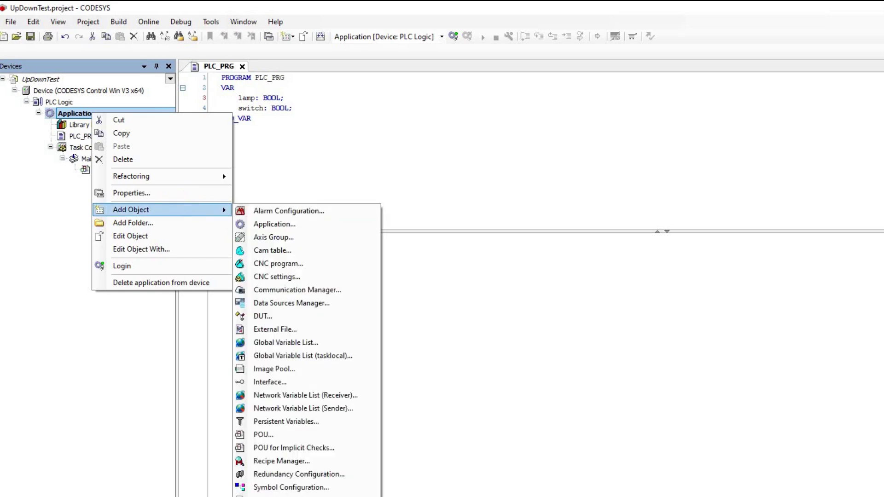
pyautogui.click(594, 277)
pyautogui.click(596, 445)
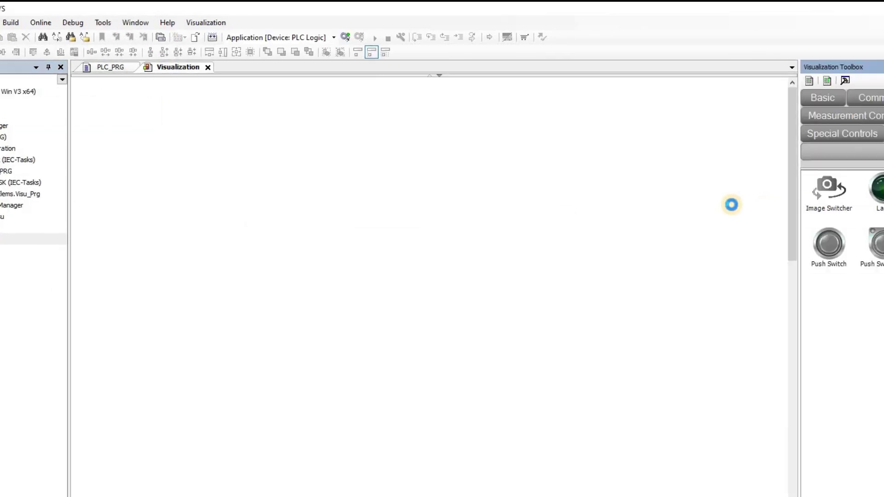
pyautogui.moveTo(811, 192); pyautogui.dragTo(279, 168)
pyautogui.click(188, 168)
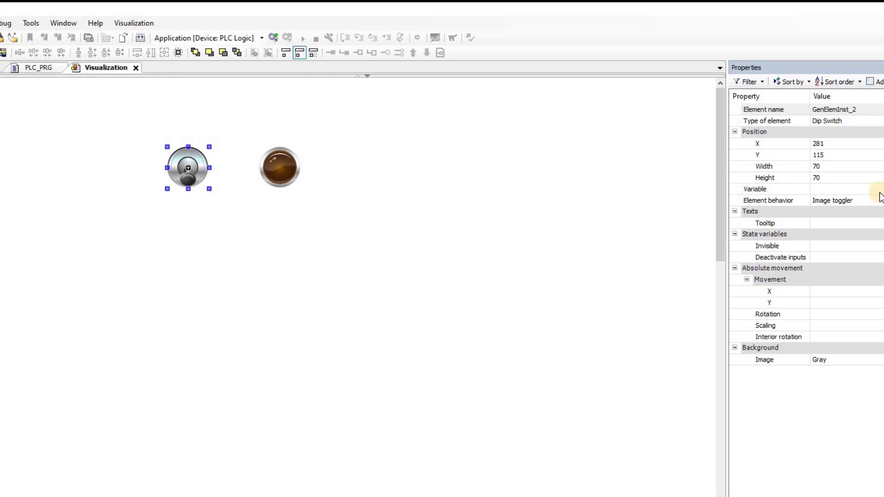
pyautogui.click(877, 189)
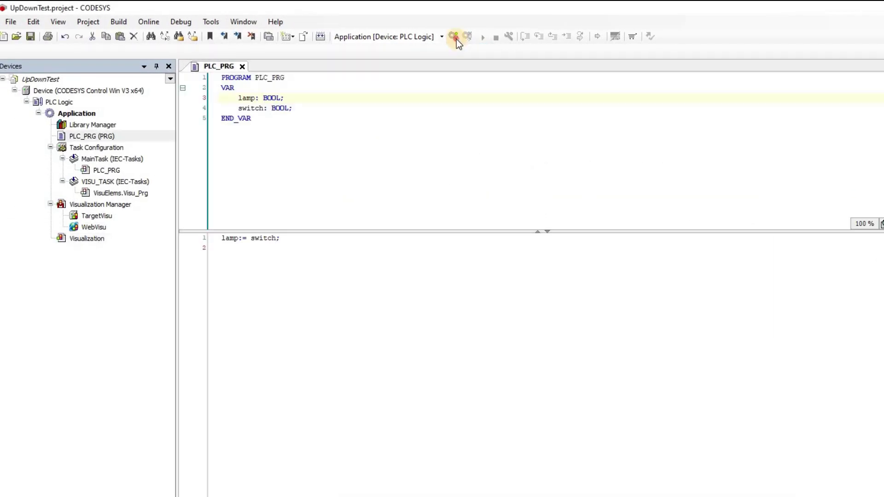
# - Download and run the application, toggle the switch on and off, then log out
pyautogui.click(457, 39)
pyautogui.click(553, 341)
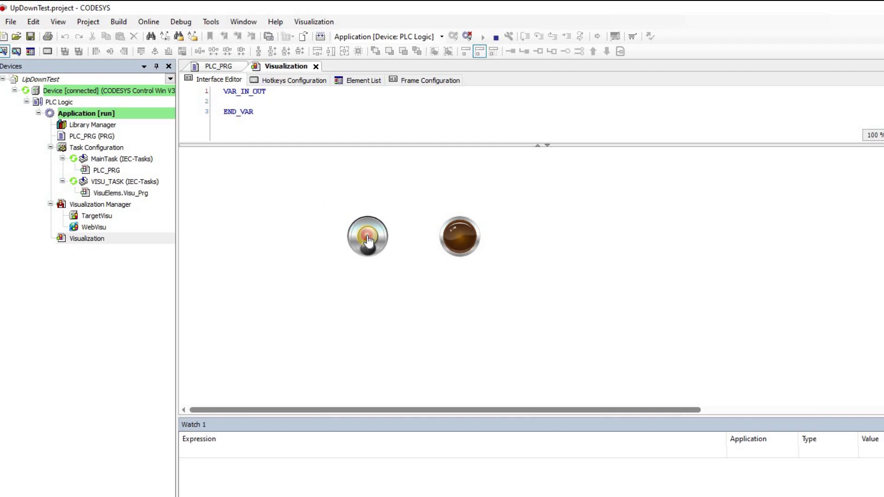
pyautogui.click(368, 239)
pyautogui.click(368, 239)
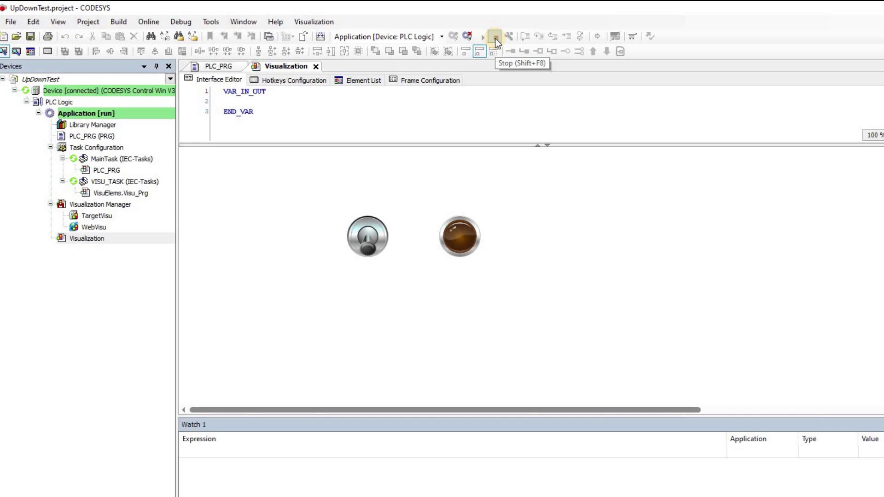
pyautogui.click(467, 36)
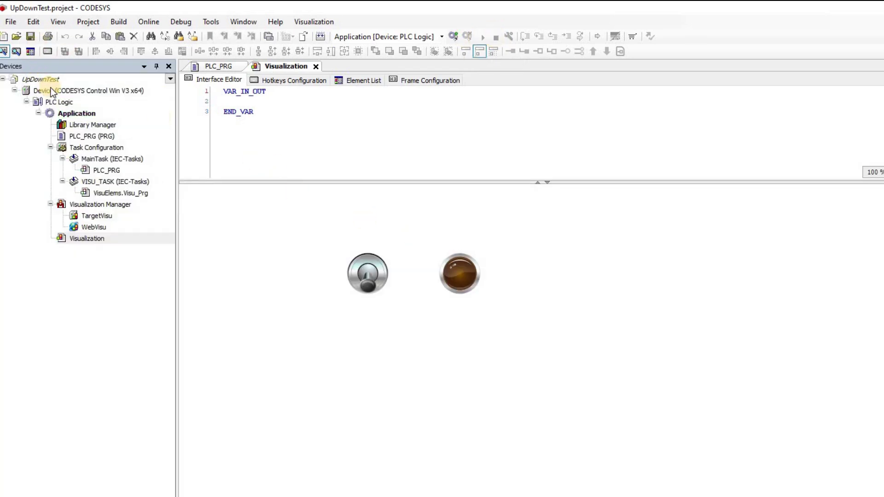
# - Store the project source archive on controller NLT058664
pyautogui.click(11, 22)
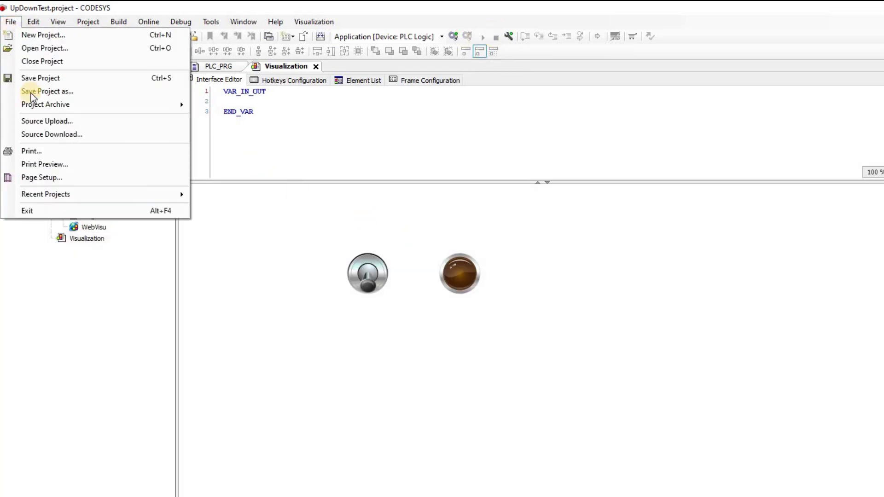
pyautogui.click(61, 133)
pyautogui.click(436, 230)
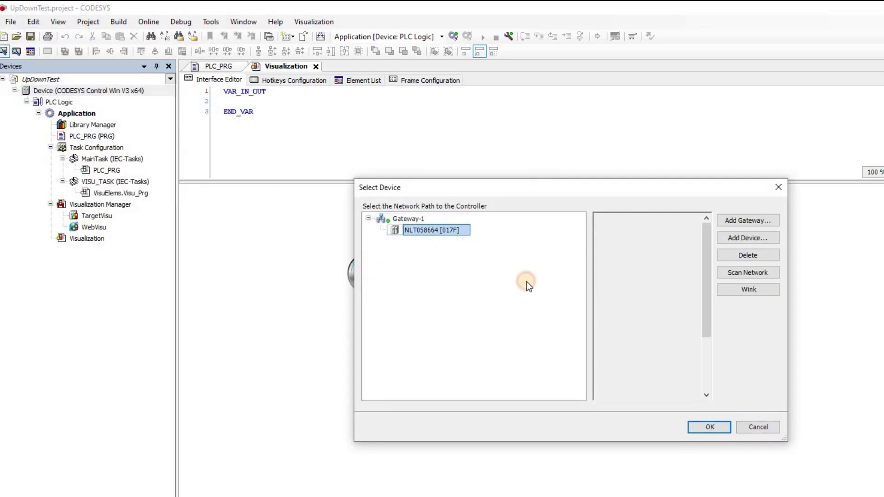
pyautogui.moveTo(705, 315); pyautogui.dragTo(711, 381)
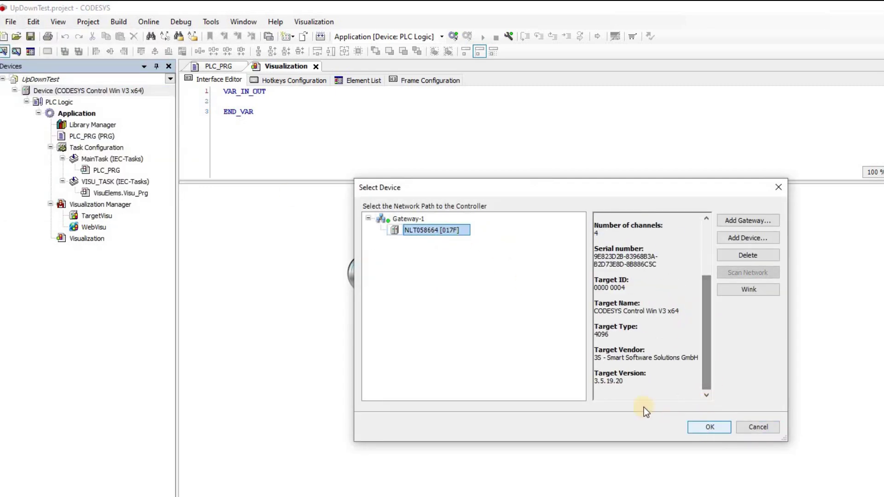
pyautogui.click(702, 427)
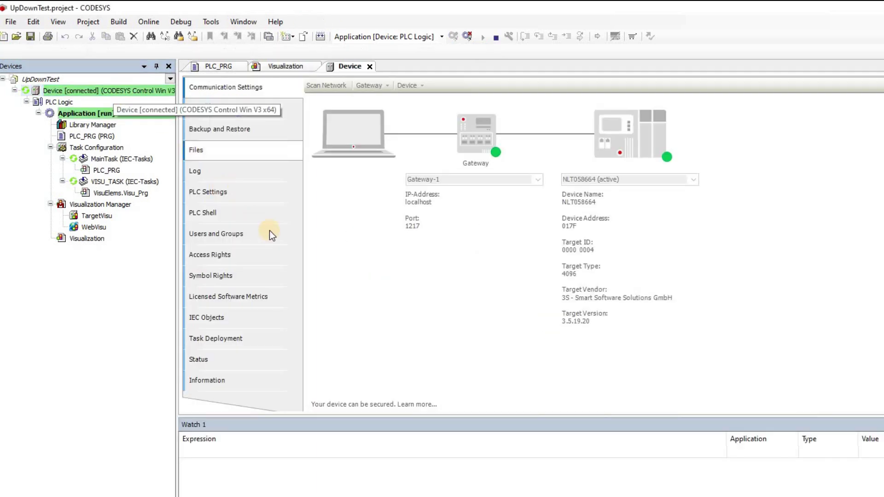
# - Locate Archive.prj in the controller's PlcLogic folder, then close the UpDownTest project
pyautogui.click(222, 156)
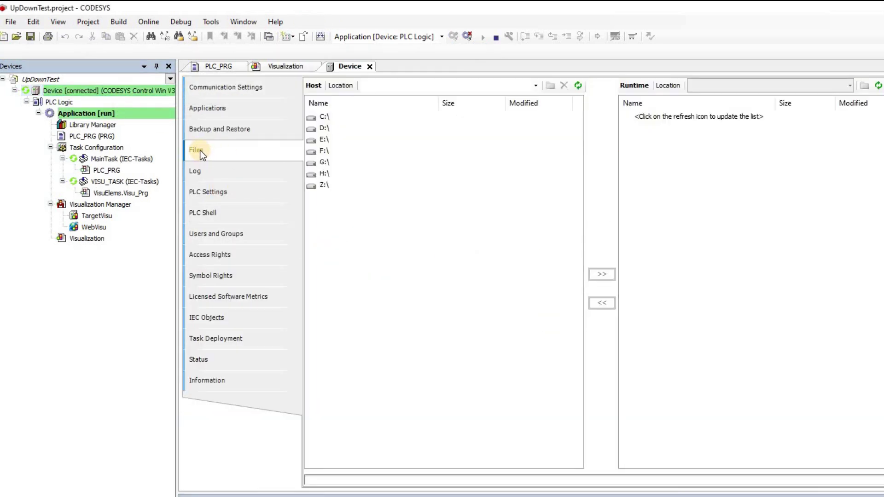
pyautogui.click(877, 84)
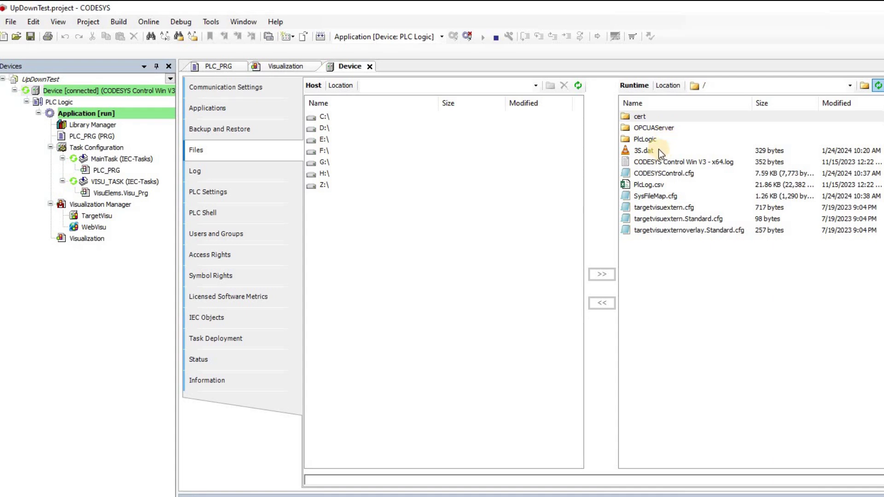
pyautogui.doubleClick(649, 139)
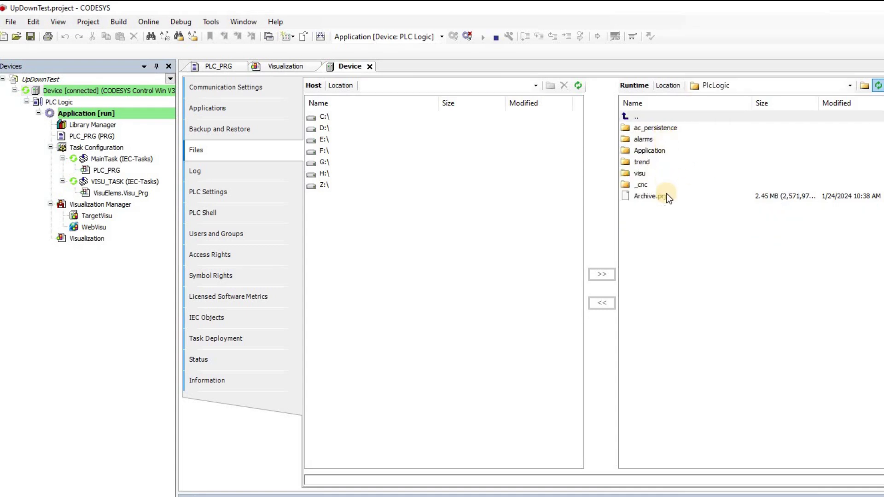
pyautogui.click(647, 196)
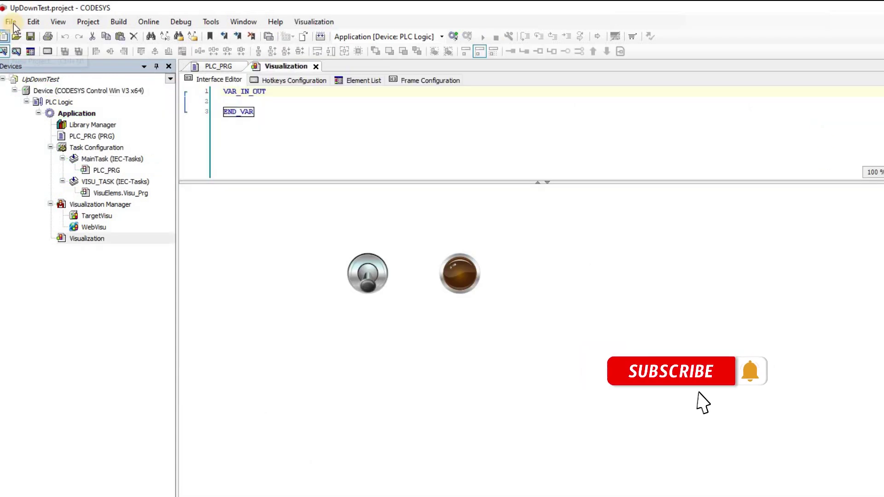
pyautogui.click(11, 21)
pyautogui.click(69, 61)
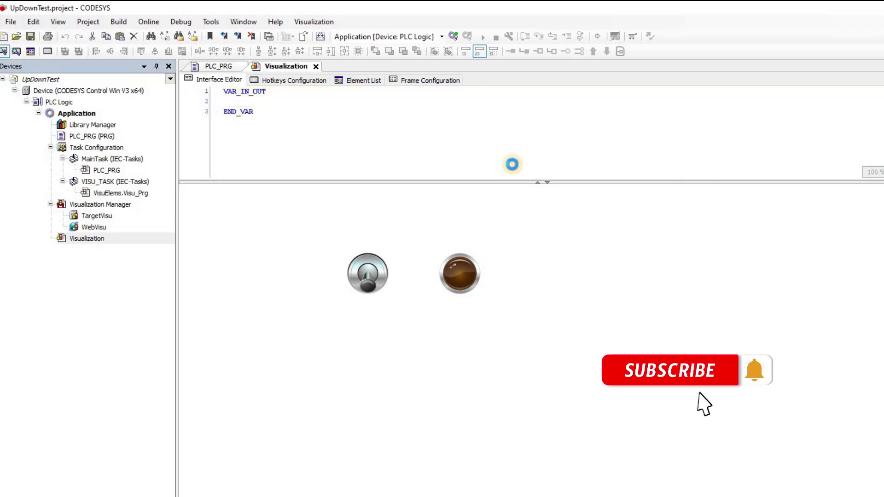
# - Create the standard project 'UploadTest' with PLC_PRG in Ladder Logic Diagram
pyautogui.click(5, 37)
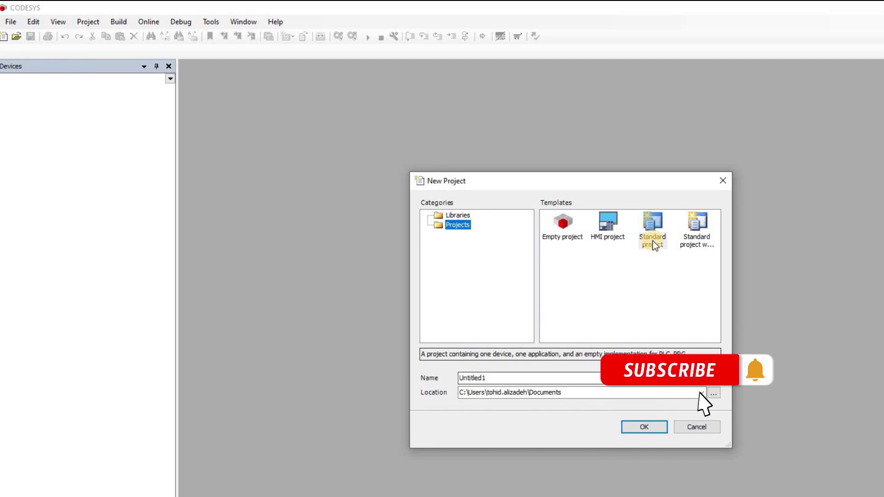
pyautogui.moveTo(500, 378); pyautogui.dragTo(428, 378)
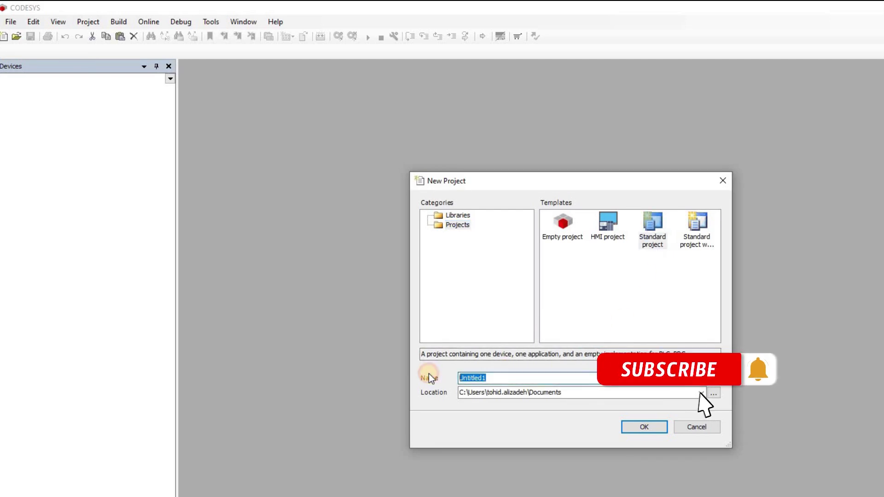
pyautogui.write('U')
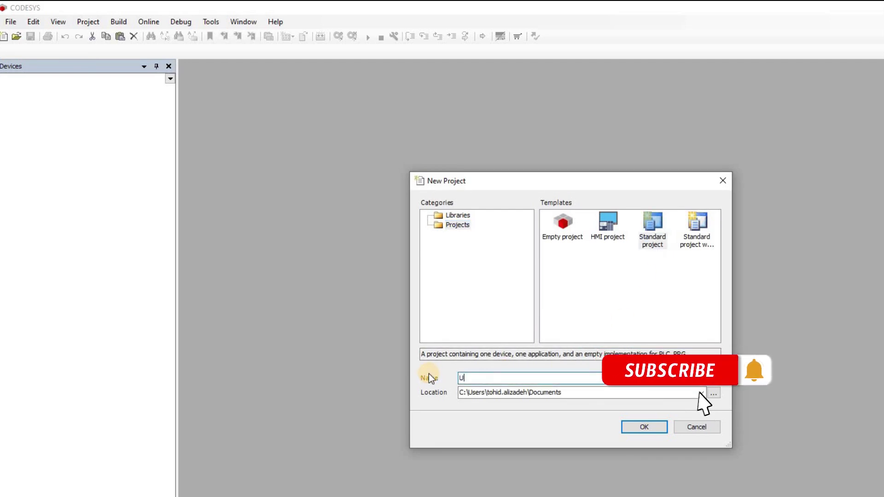
pyautogui.write('ploadTe')
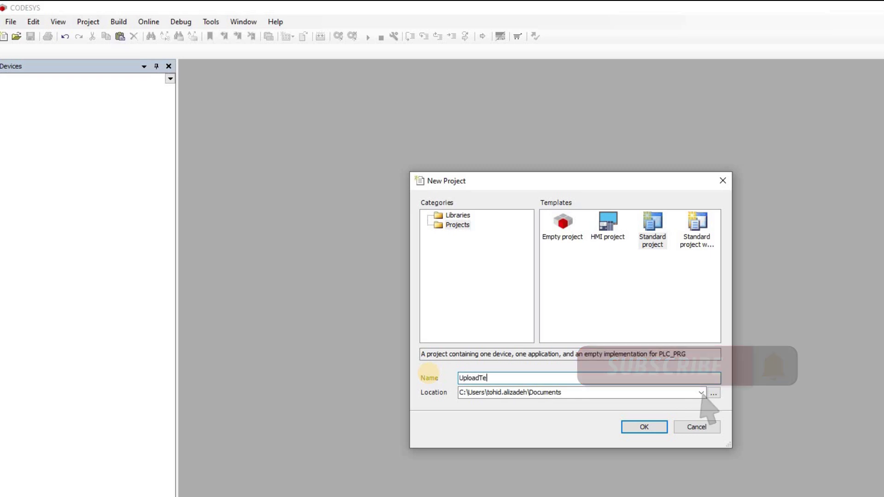
pyautogui.write('st')
pyautogui.click(658, 429)
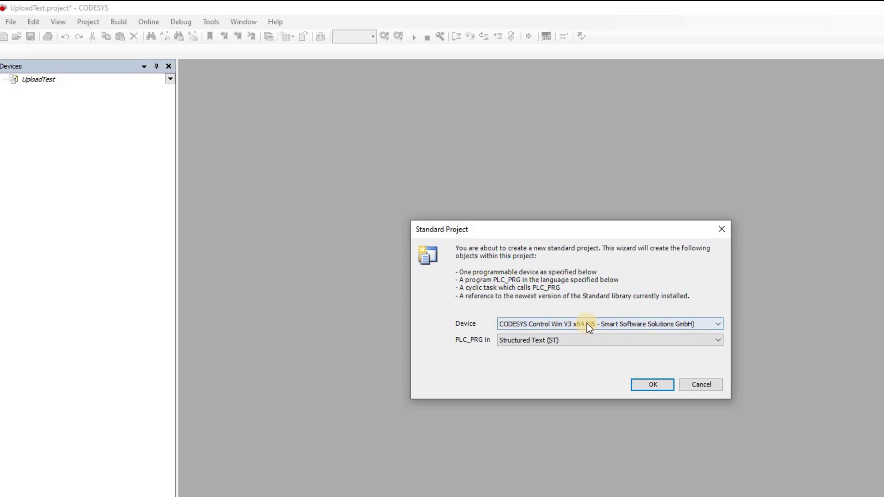
pyautogui.click(572, 340)
pyautogui.click(573, 353)
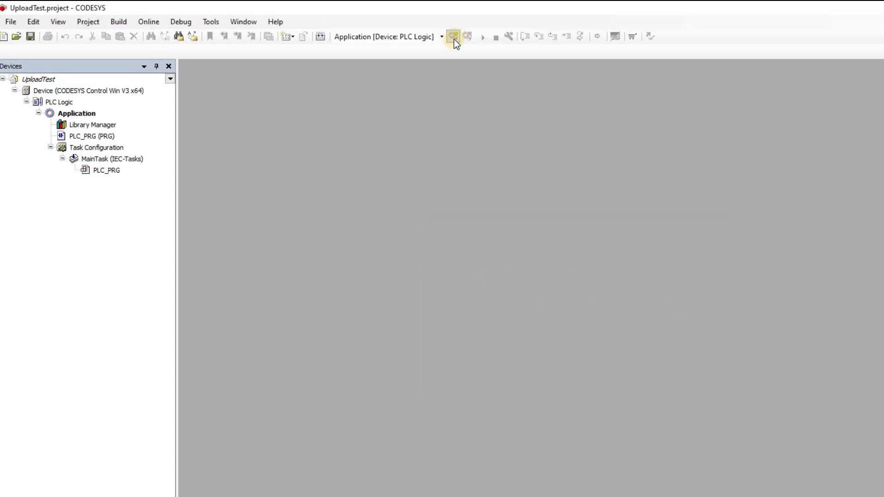
# - Set NLT058664 as the active path in Communication Settings and log on with credentials
pyautogui.click(454, 38)
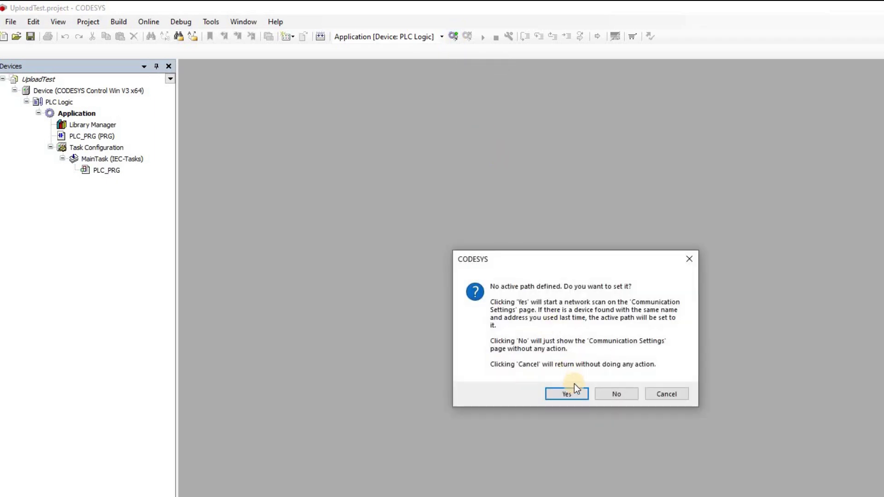
pyautogui.click(566, 393)
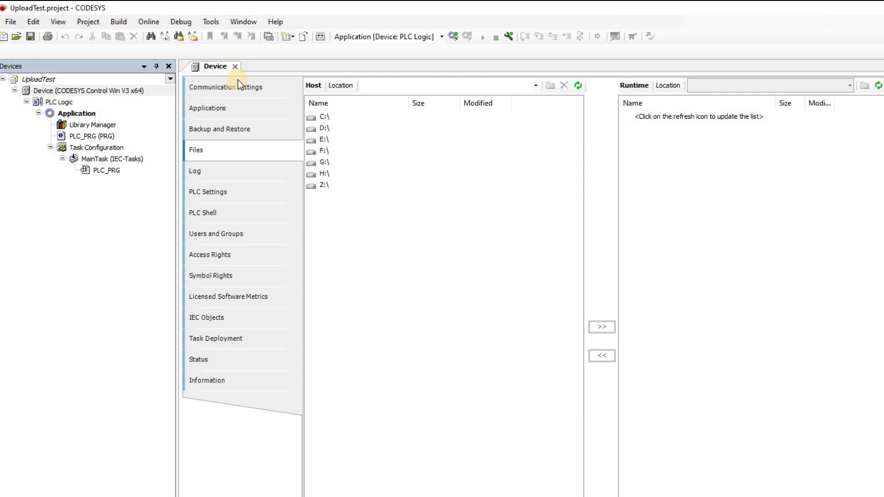
pyautogui.click(226, 88)
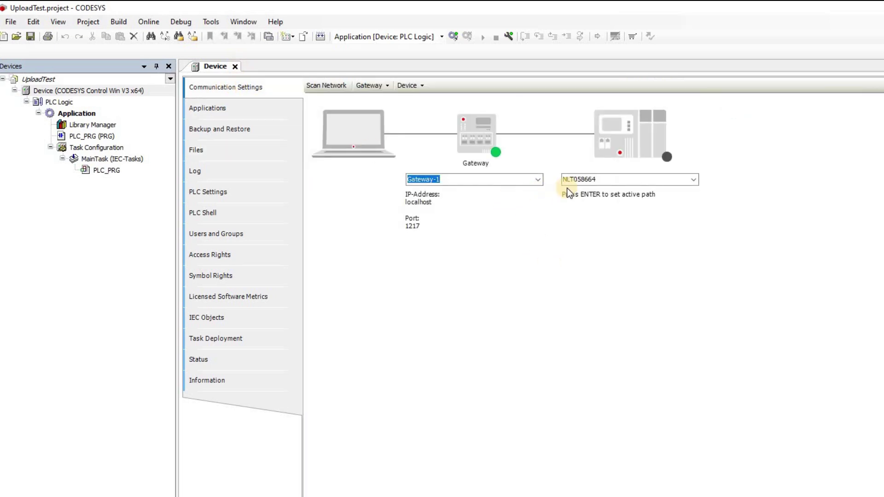
pyautogui.click(586, 180)
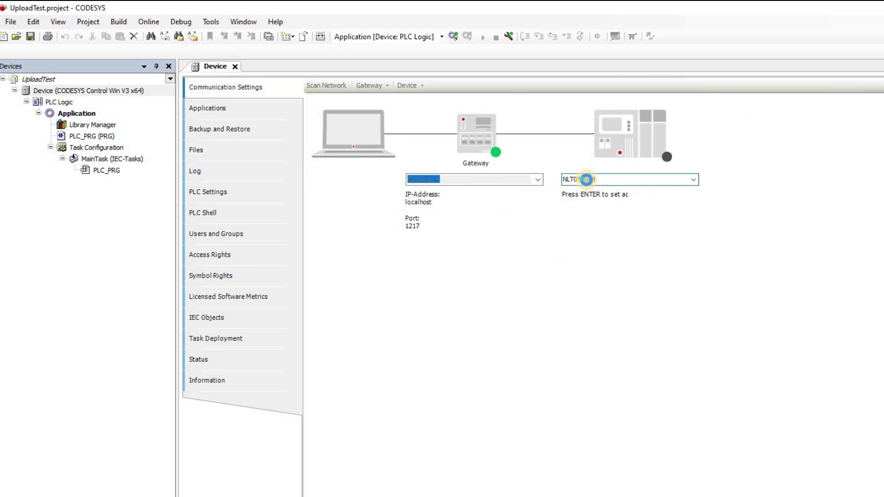
pyautogui.press('Return')
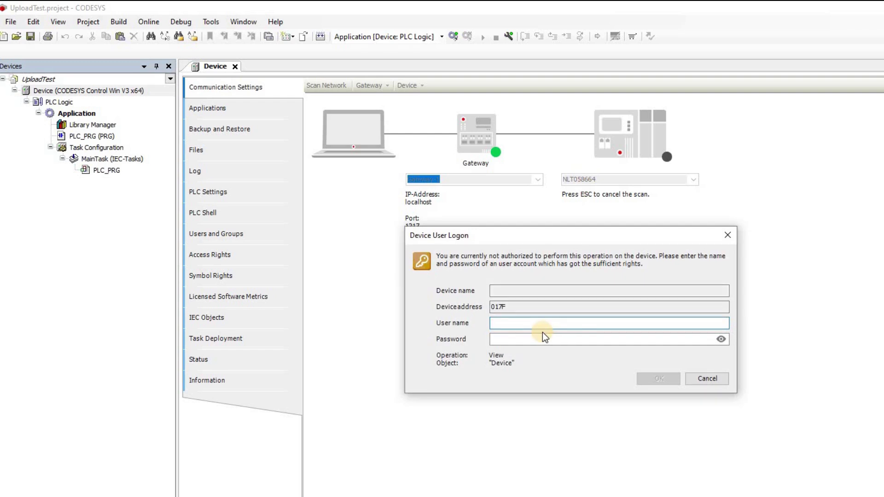
pyautogui.write('Tohi')
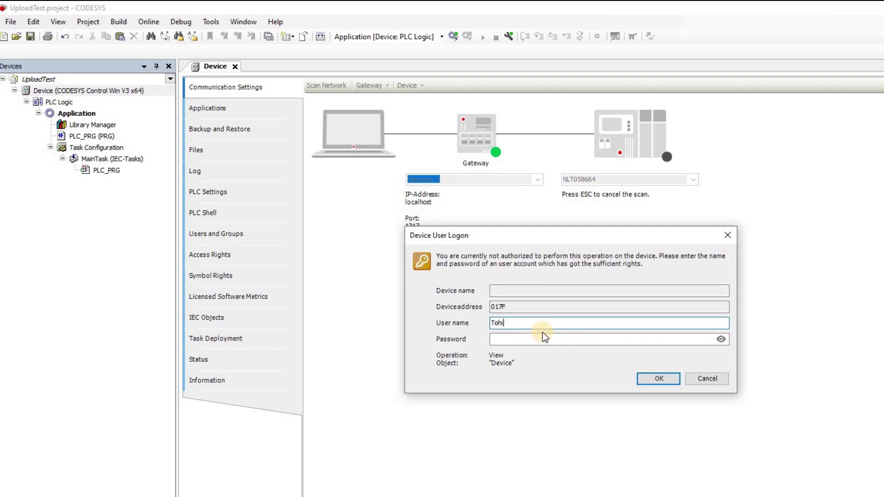
pyautogui.write('d')
pyautogui.press('Tab')
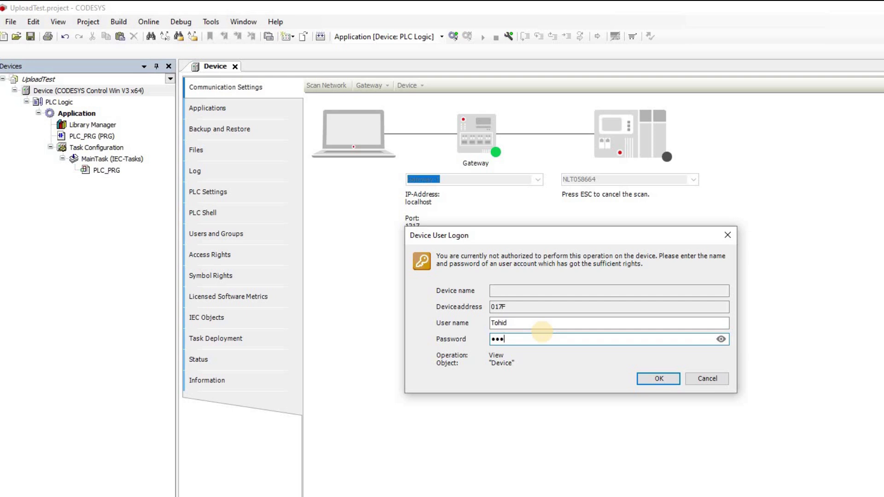
pyautogui.press('Return')
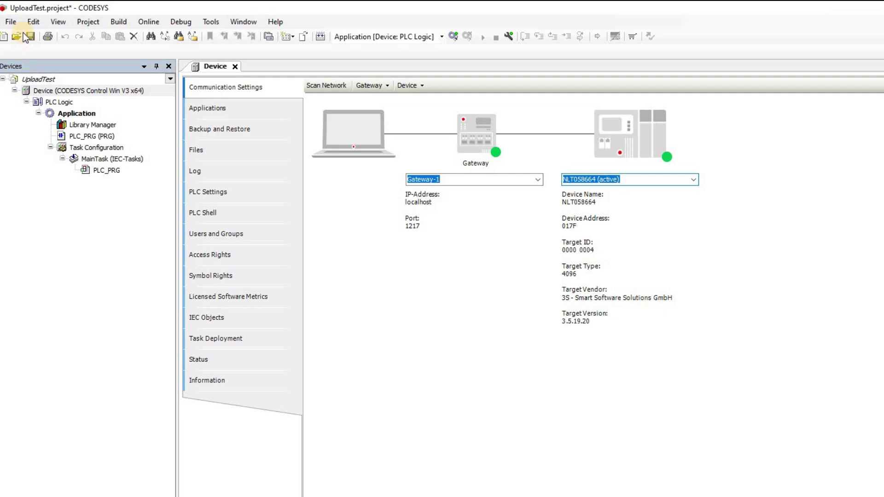
# - Source-upload from NLT058664 [017F], targeting a Documents\PLC_Upload extraction folder
pyautogui.click(11, 22)
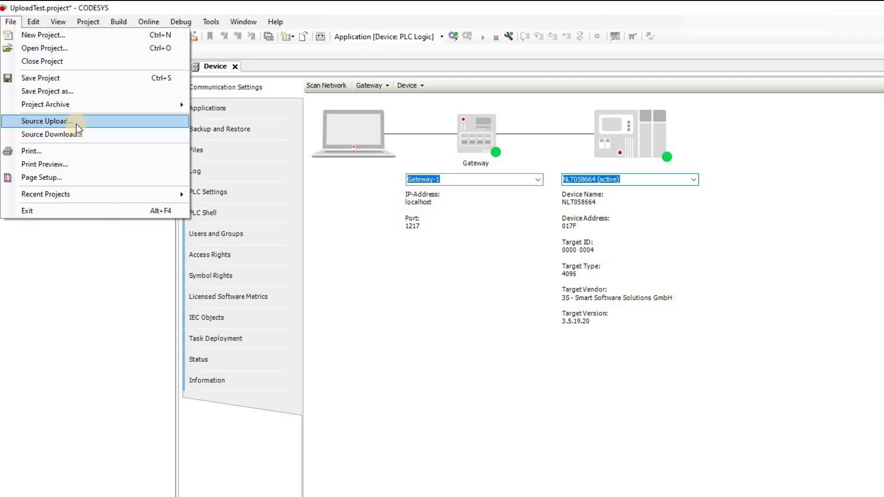
pyautogui.click(57, 122)
pyautogui.click(436, 231)
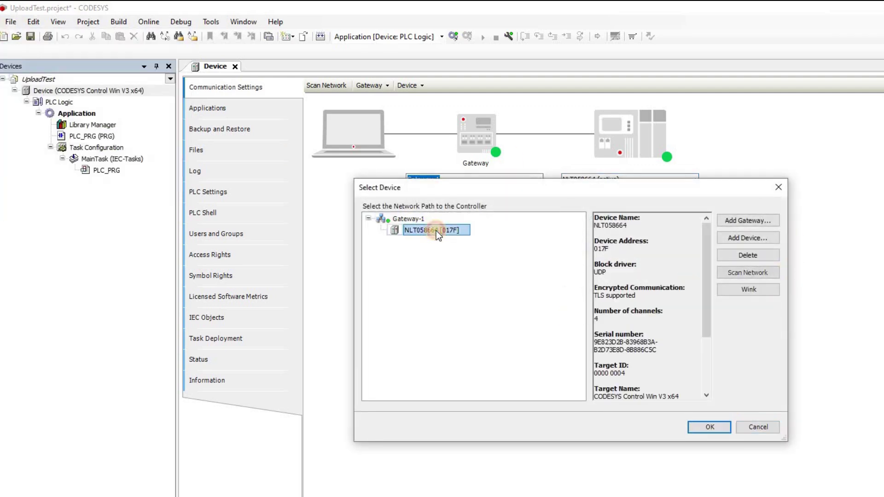
pyautogui.scroll(-3, 711, 343)
pyautogui.click(709, 427)
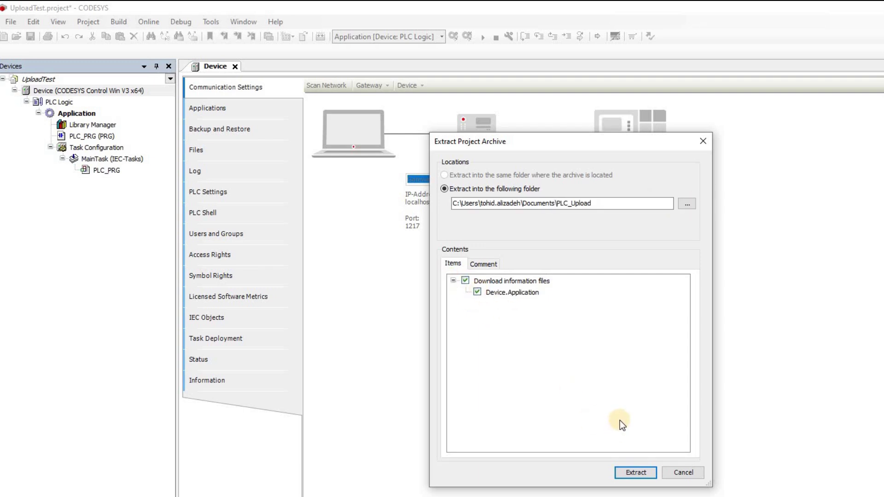
# - Extract the archive into PLC_Upload, open it, and discard UploadTest's unsaved changes
pyautogui.click(631, 474)
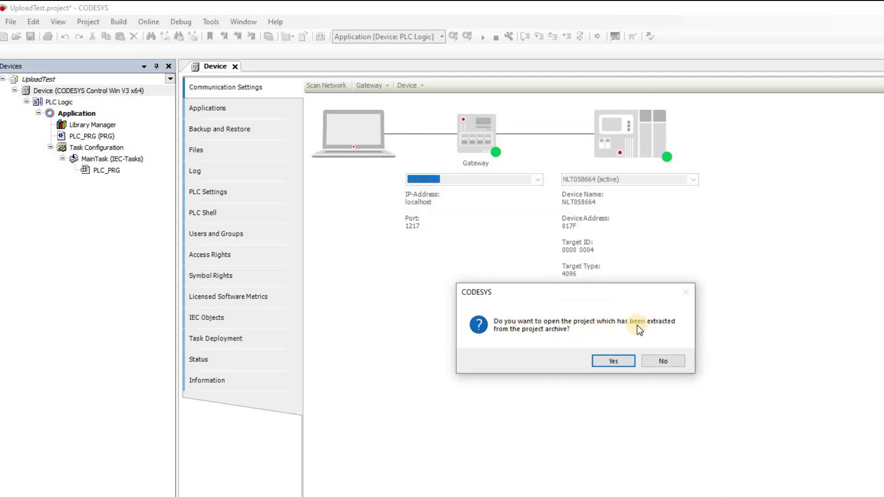
pyautogui.click(612, 361)
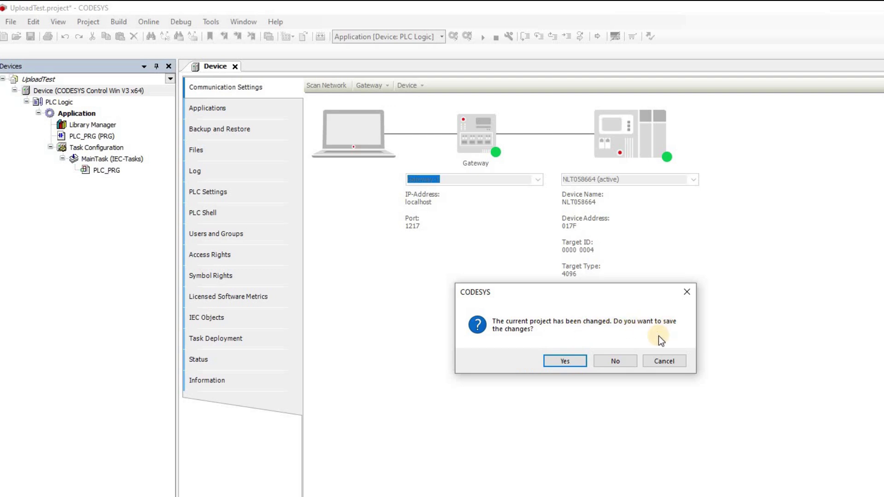
pyautogui.click(614, 358)
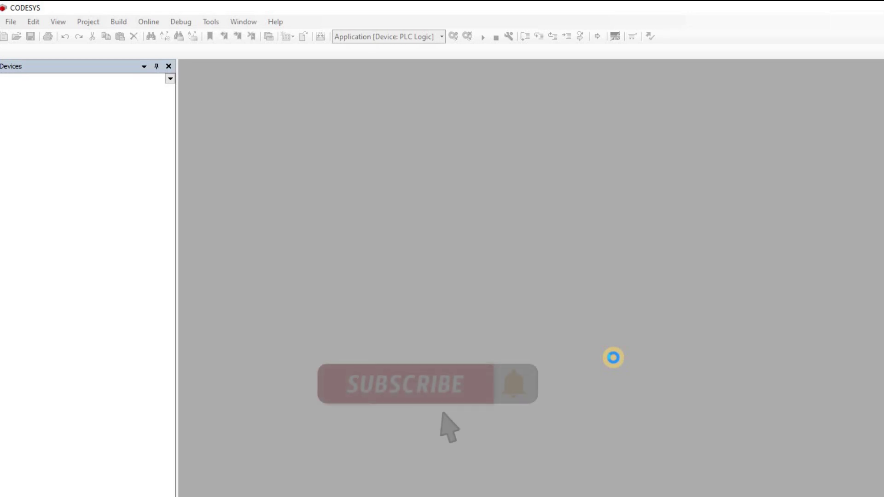
# - Open Visualization and PLC_PRG to verify the switch, lamp and lamp := switch code
pyautogui.doubleClick(86, 217)
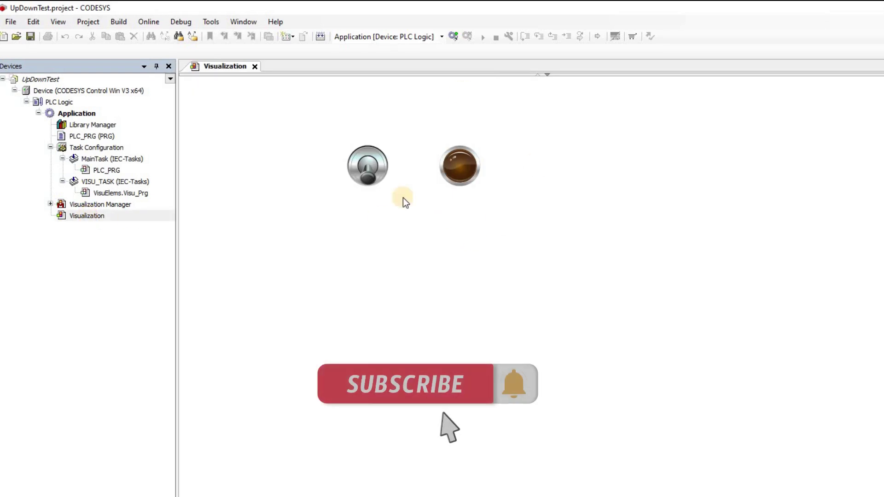
pyautogui.doubleClick(91, 136)
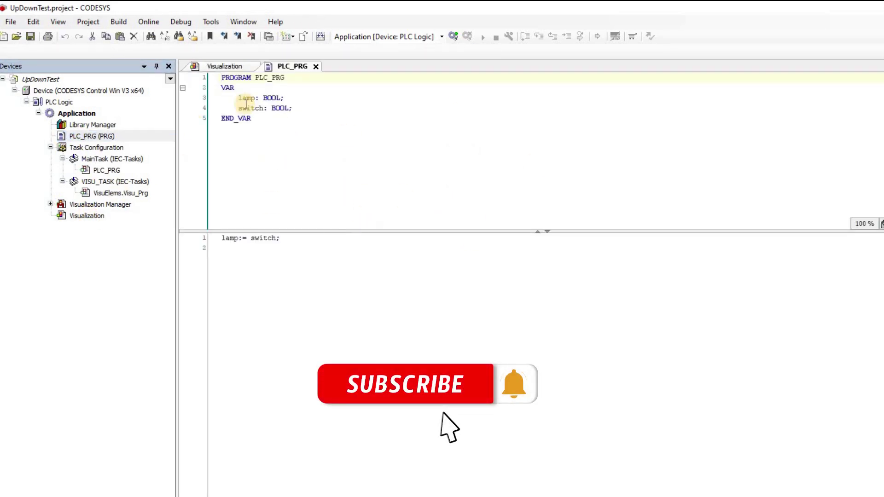